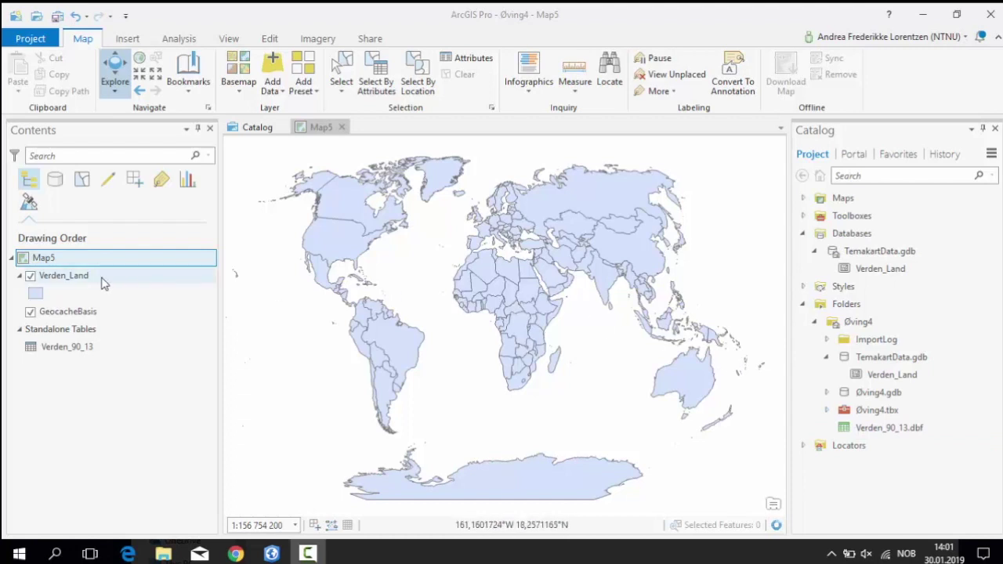
Open the Verden_Land attribute table from the layer's context menu in Contents
right_click(102, 281)
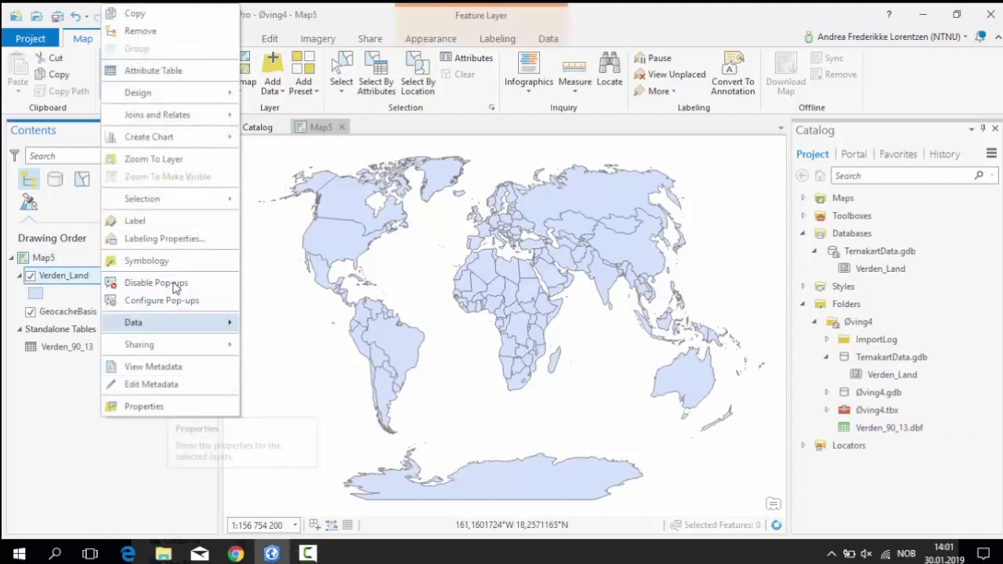
left_click(179, 78)
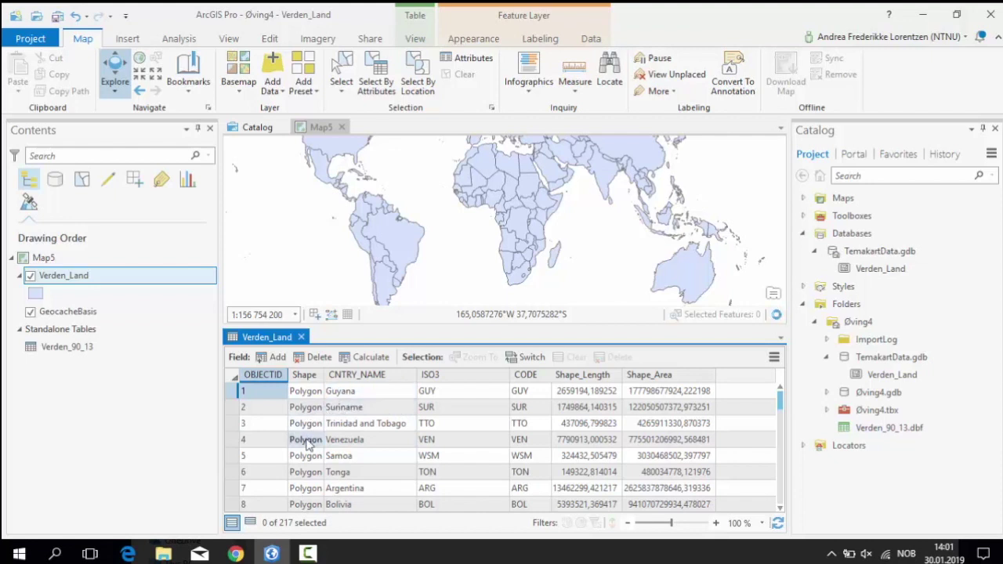
Select Argentina's record and zoom and pan the map to centre it
left_click(239, 487)
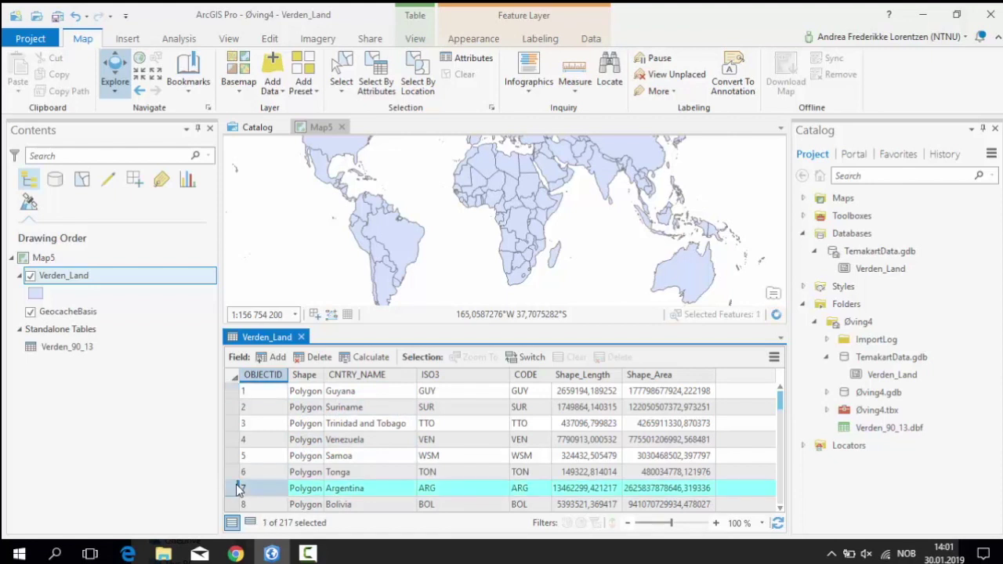
left_click(433, 261)
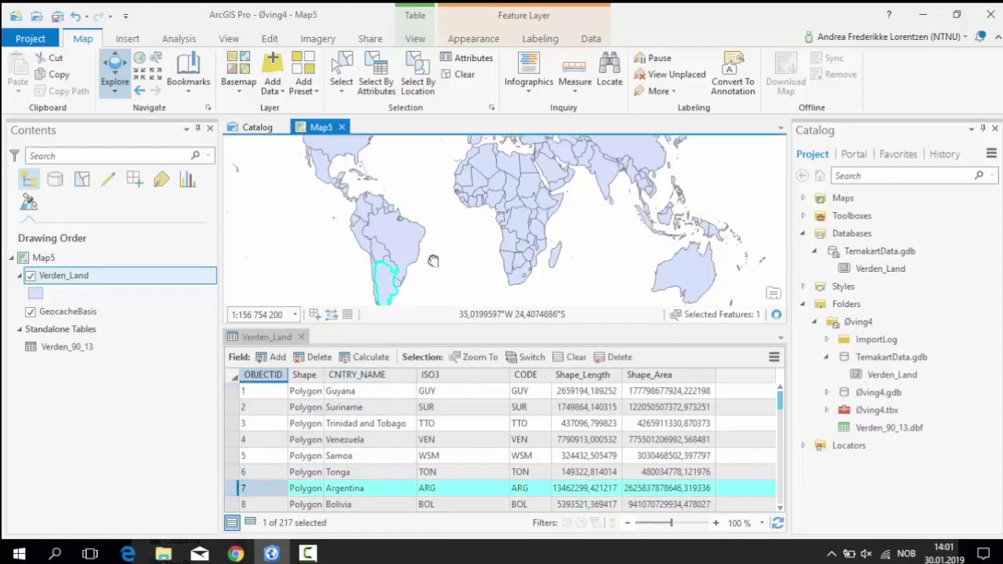
scroll(433, 261, "up", 2)
scroll(459, 265, "up", 1)
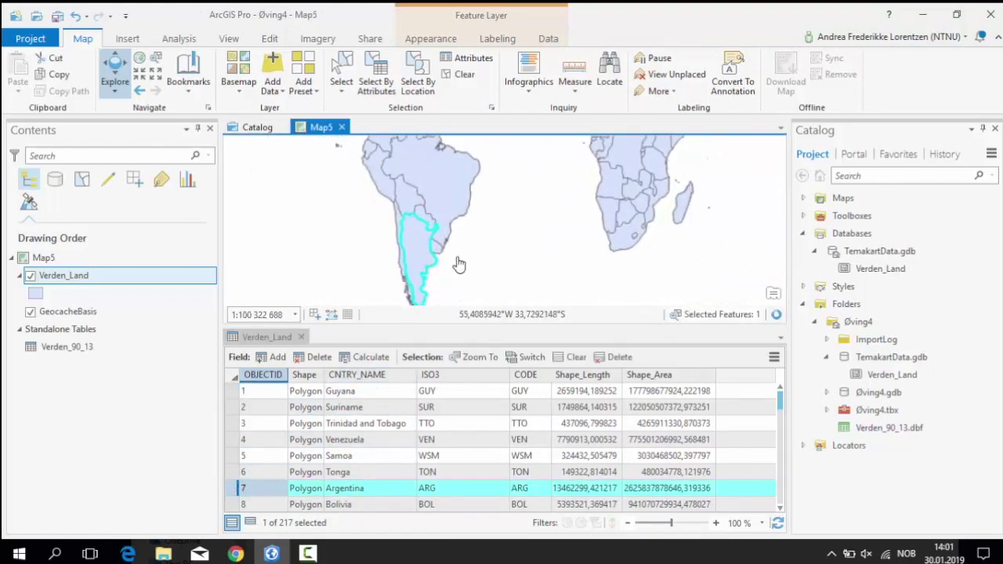
left_click_drag(460, 265, 487, 225)
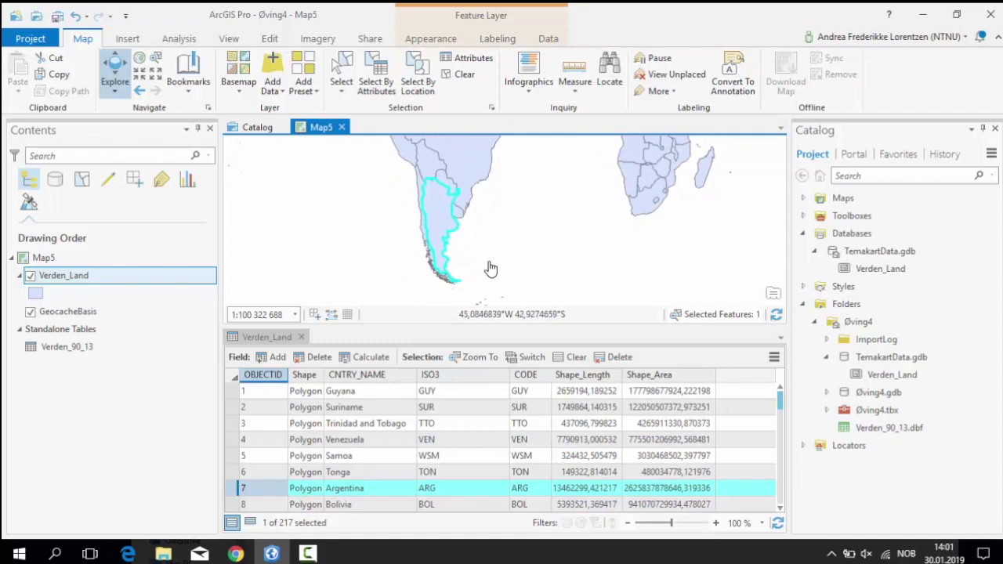
Clear the Argentina selection and close the Verden_Land attribute table
left_click(571, 357)
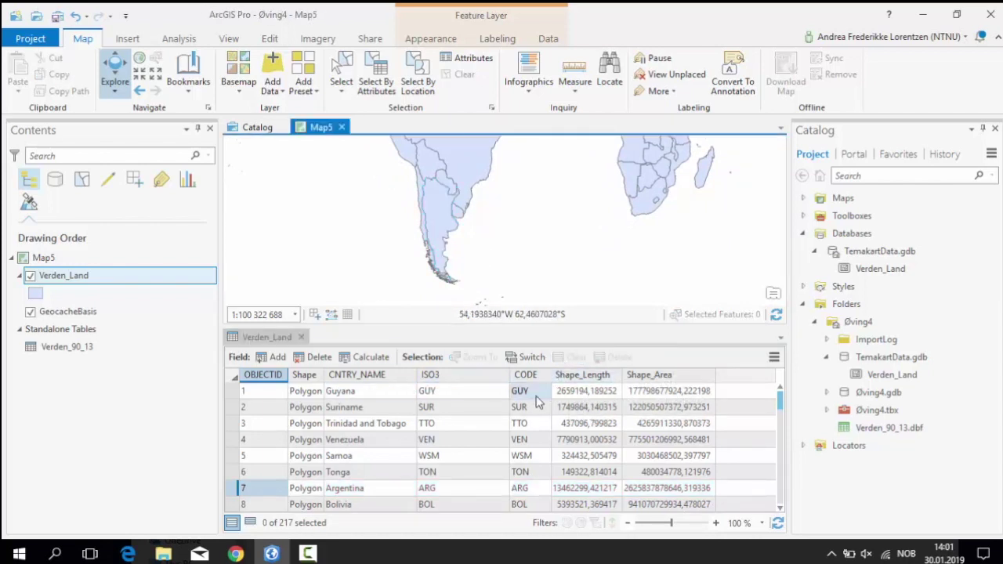
mouse_move(524, 382)
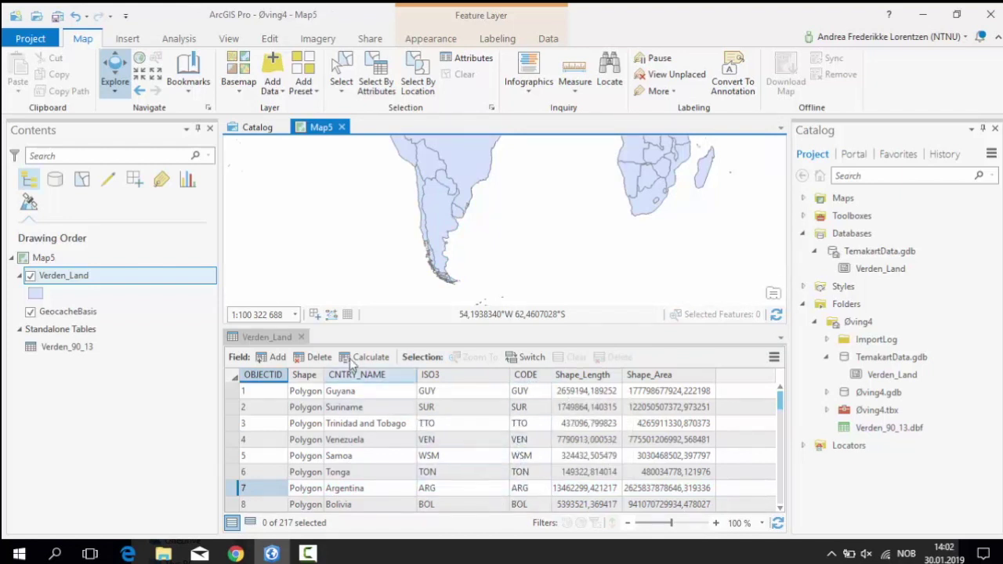
left_click(301, 337)
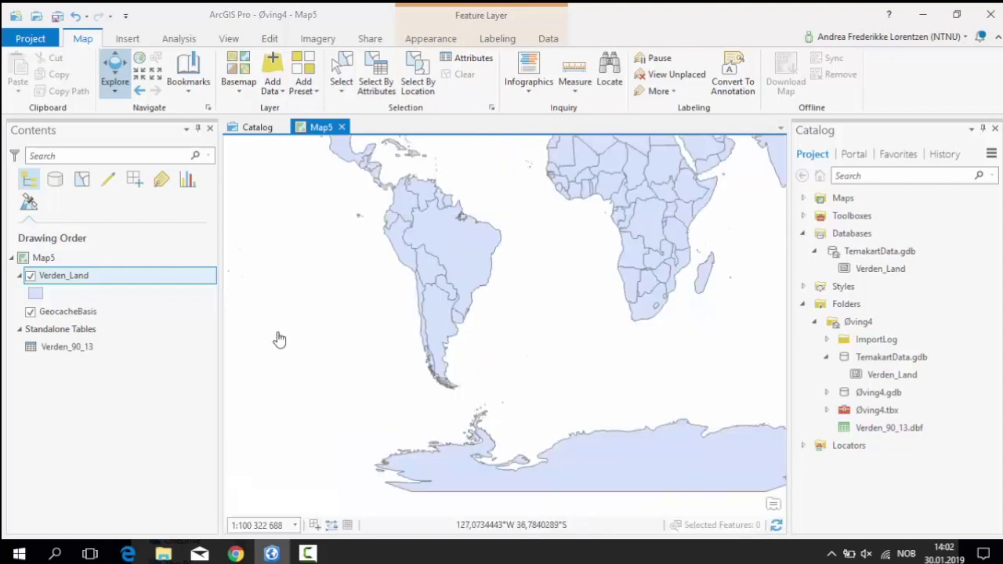
right_click(75, 347)
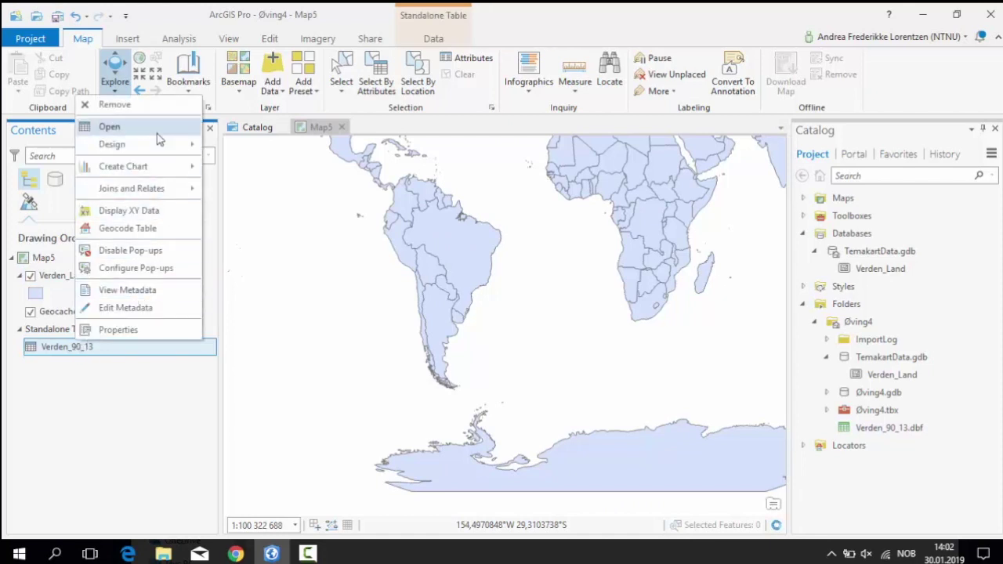
Open the Verden_90_13 table, scroll its records, and select then clear Argentina's row
left_click(110, 126)
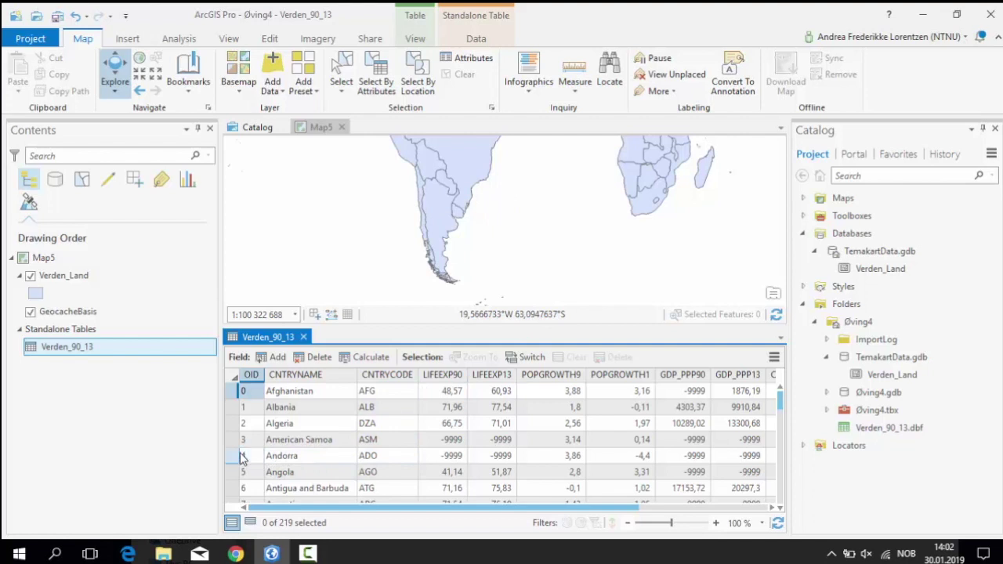
scroll(241, 459, "down", 1)
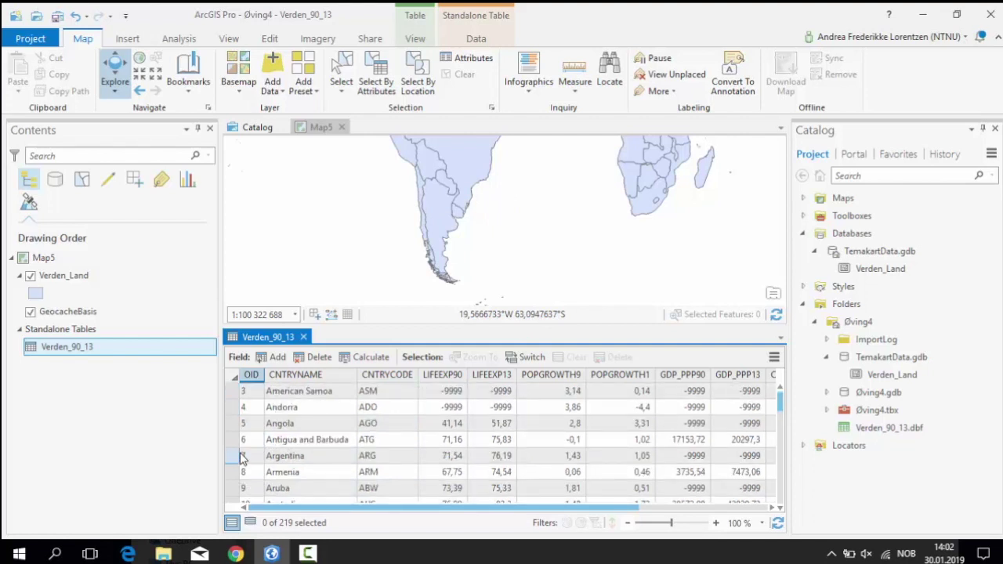
scroll(242, 459, "down", 1)
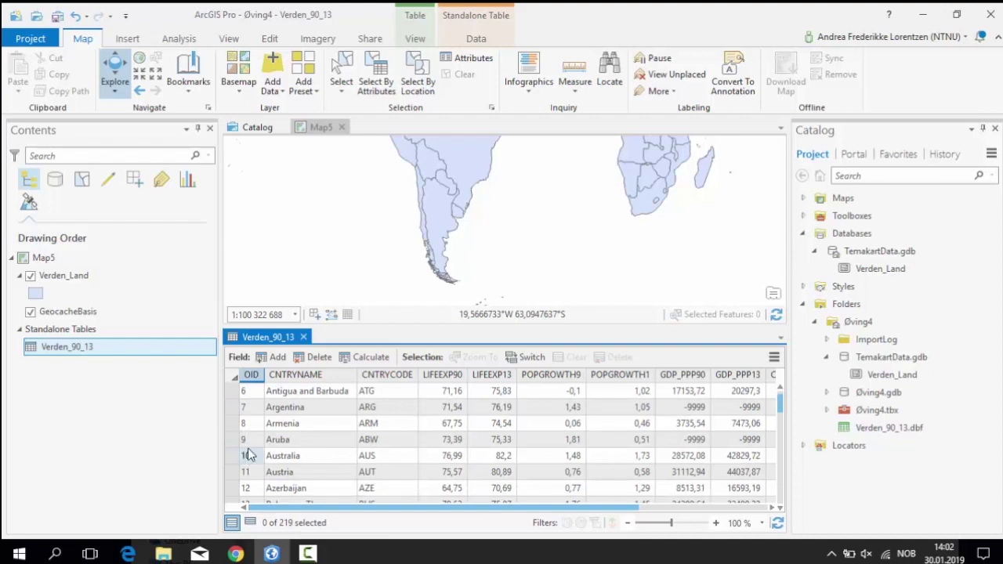
scroll(241, 460, "up", 1)
scroll(241, 459, "down", 1)
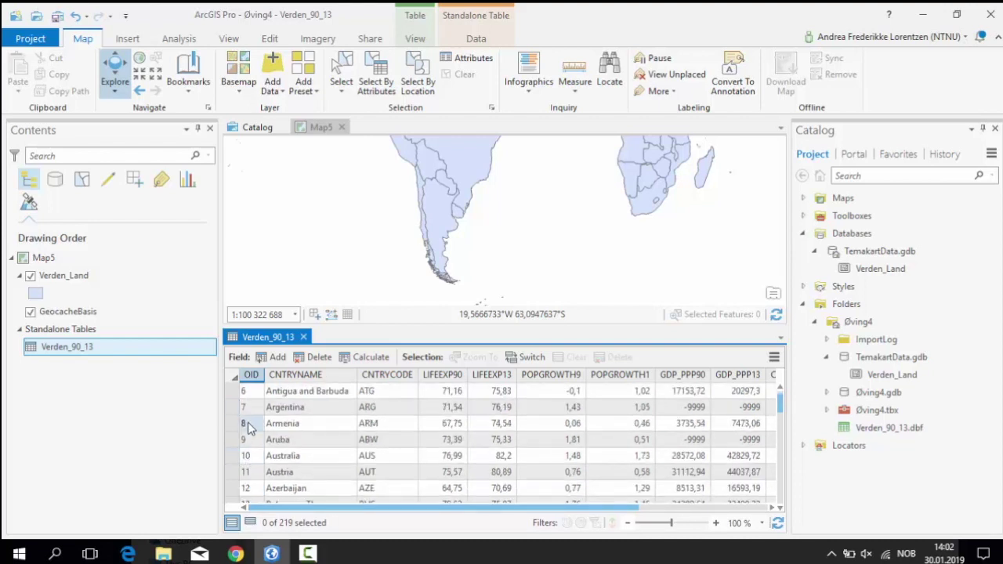
left_click(232, 412)
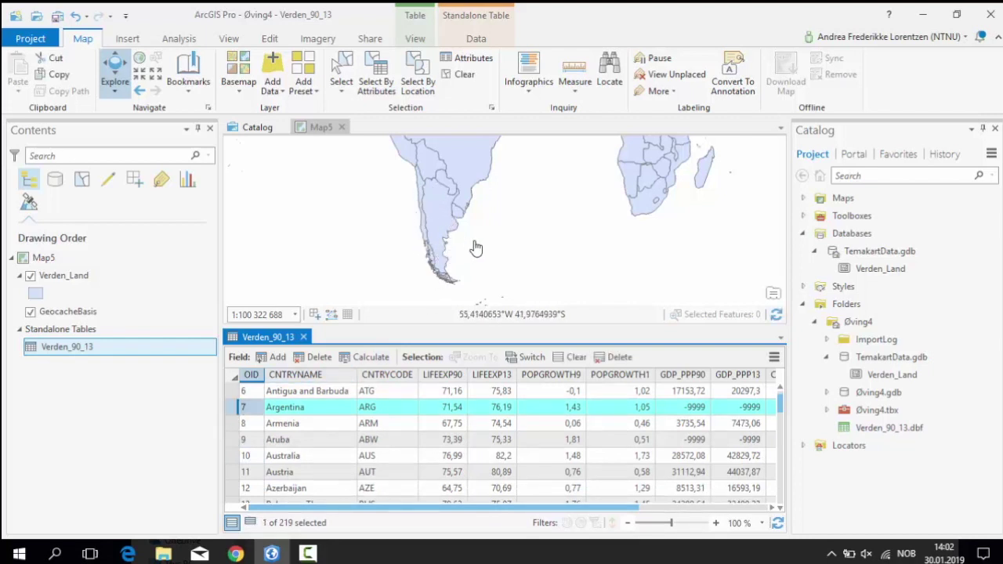
left_click(563, 359)
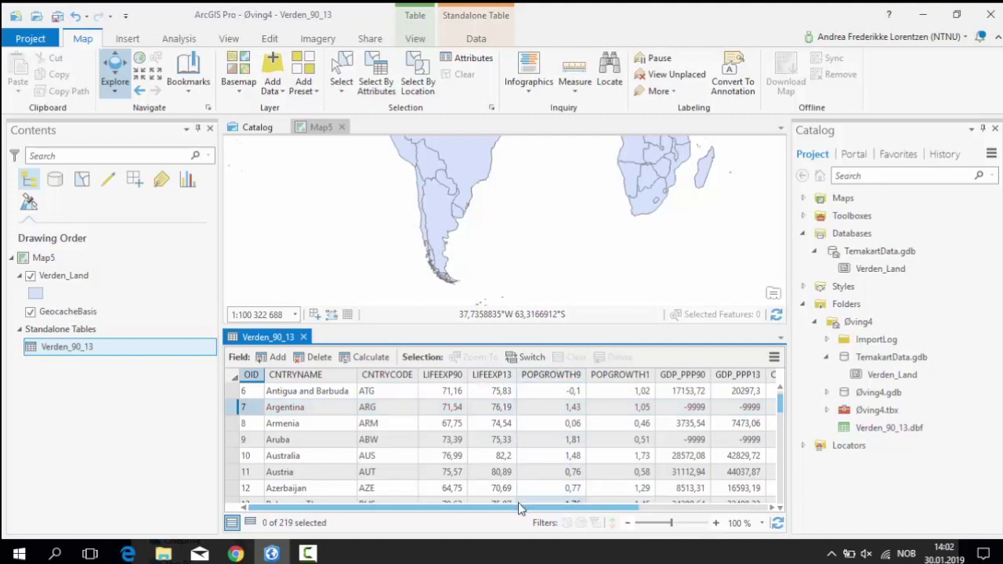
Scroll across the life expectancy, population growth and GDP columns, then close the table
left_click_drag(518, 508, 655, 511)
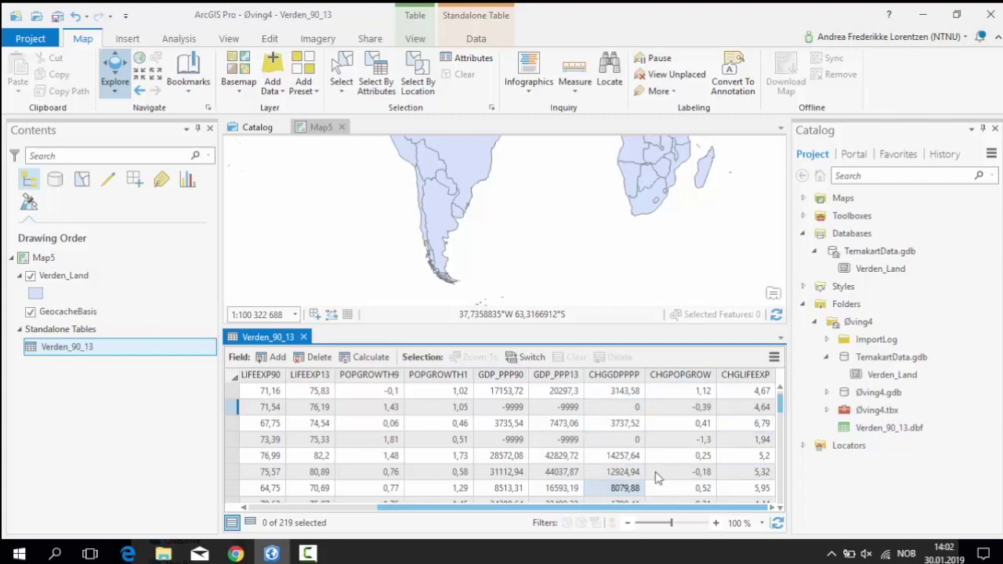
left_click_drag(780, 408, 781, 452)
left_click_drag(668, 508, 539, 517)
scroll(447, 466, "up", 10)
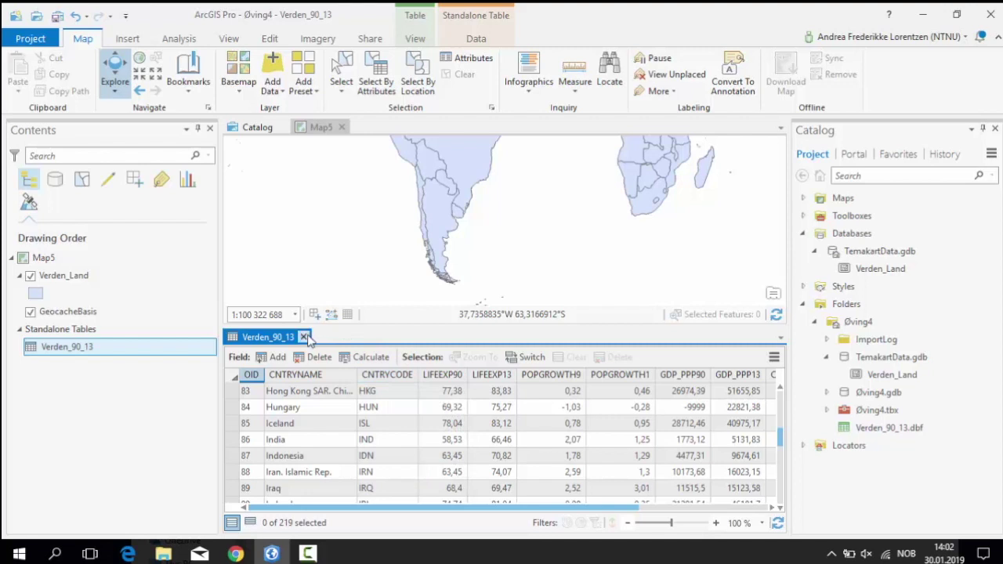
left_click(304, 337)
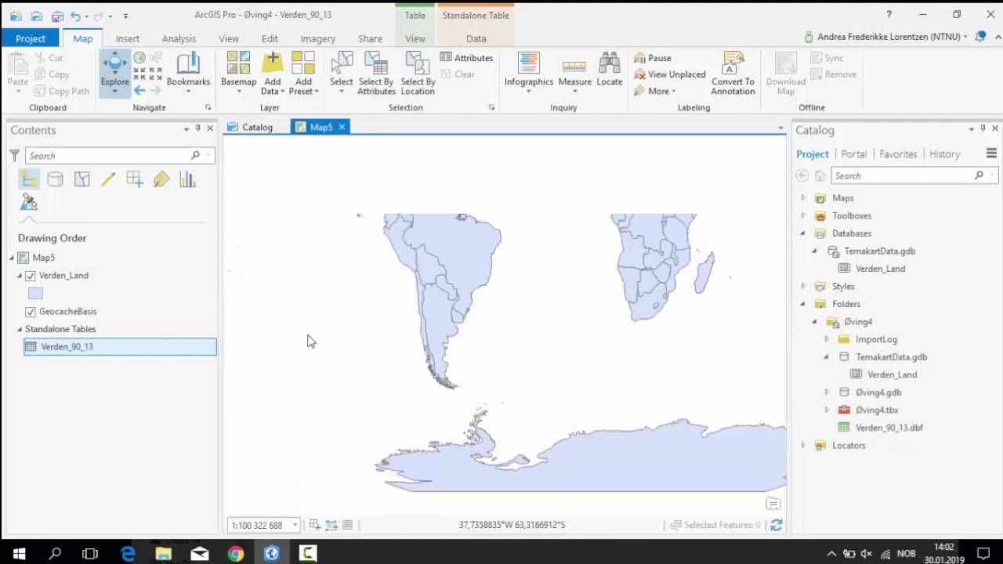
Run Add Join on Verden_Land with Verden_90_13, matching CODE to CNTRYCODE
right_click(85, 283)
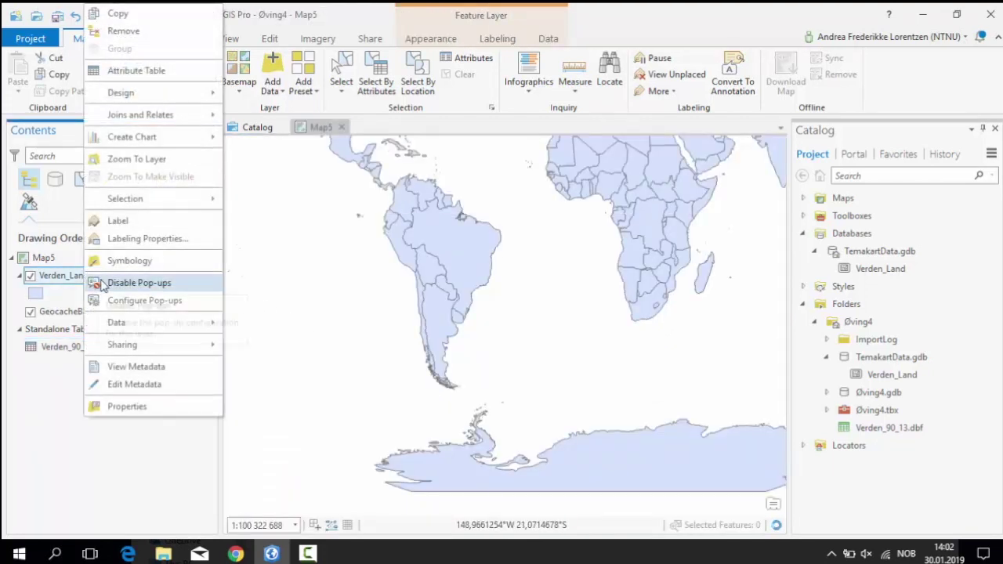
mouse_move(201, 124)
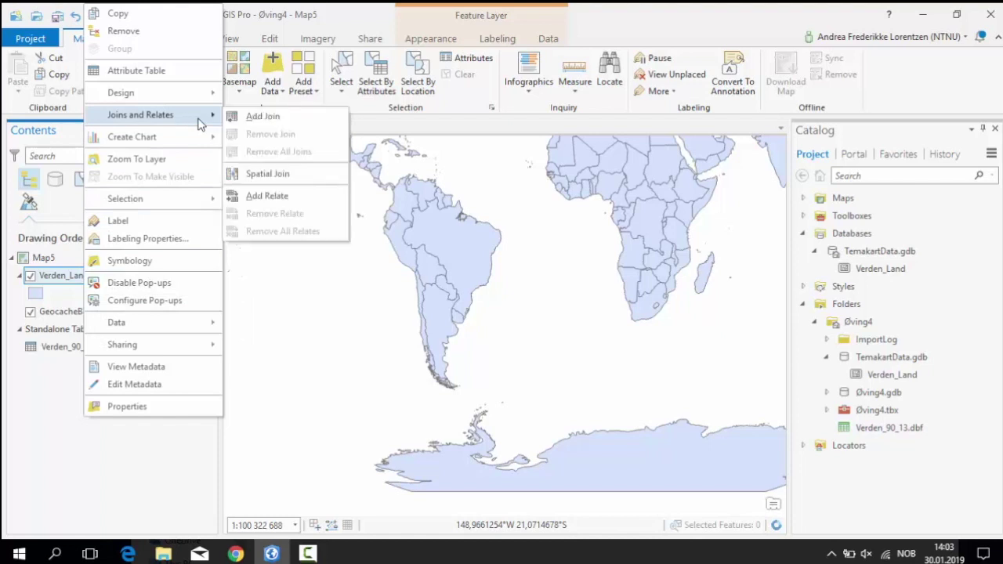
left_click(263, 118)
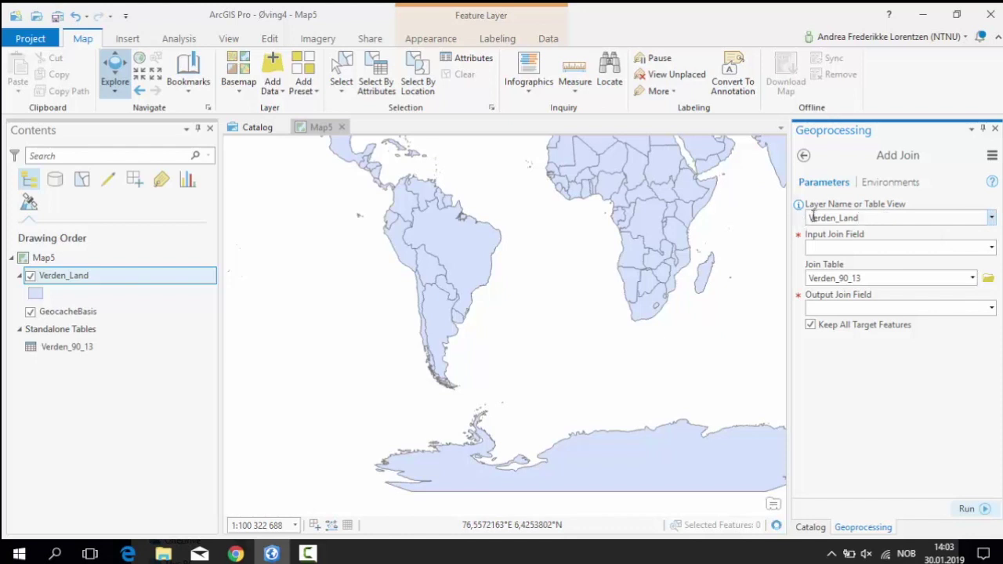
left_click(991, 248)
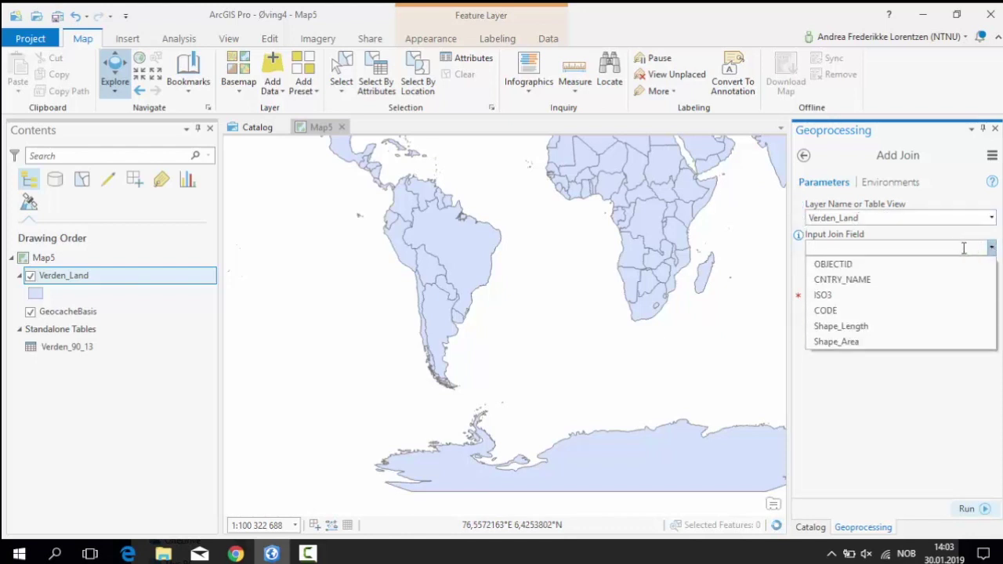
left_click(862, 311)
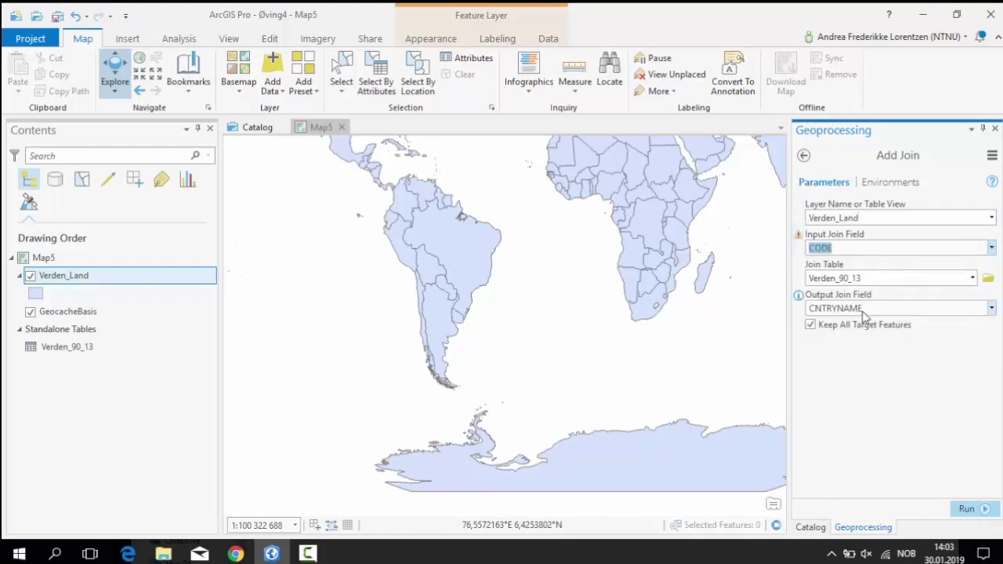
left_click(992, 308)
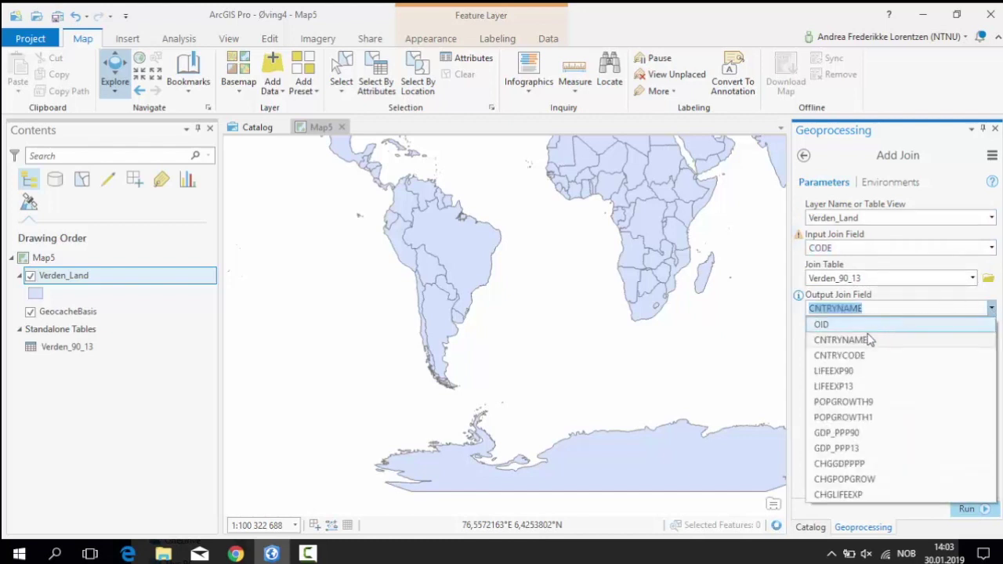
left_click(846, 355)
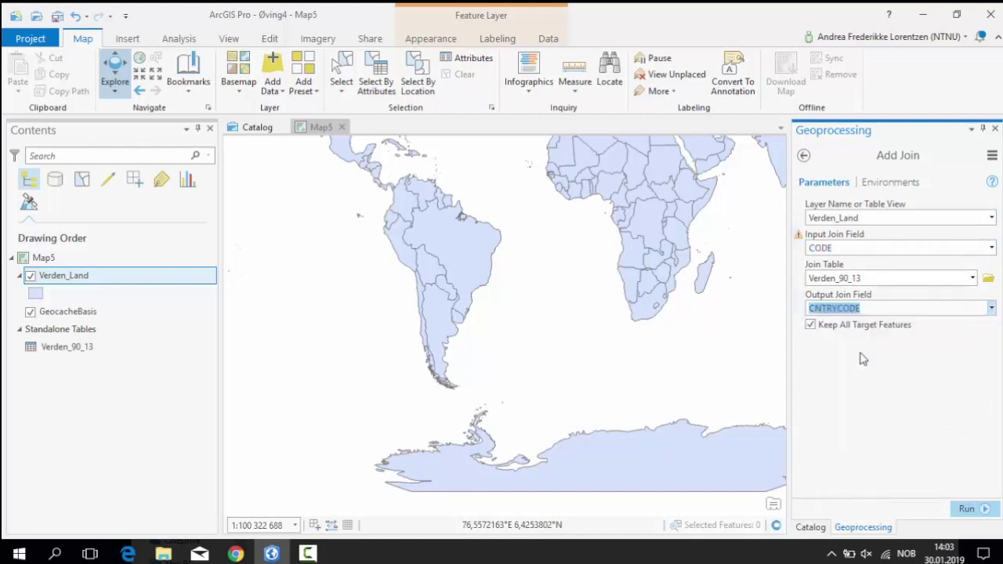
left_click(968, 508)
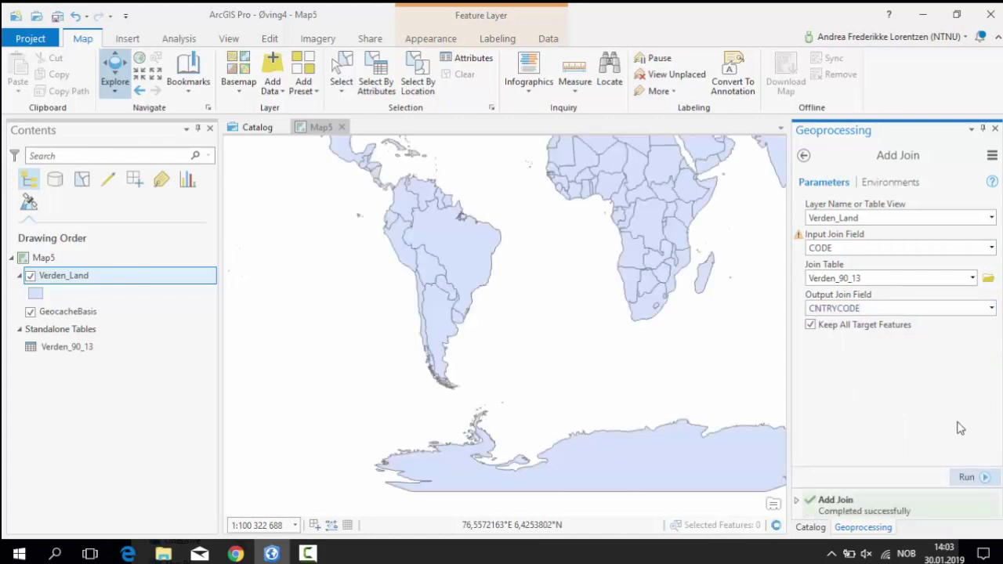
right_click(182, 279)
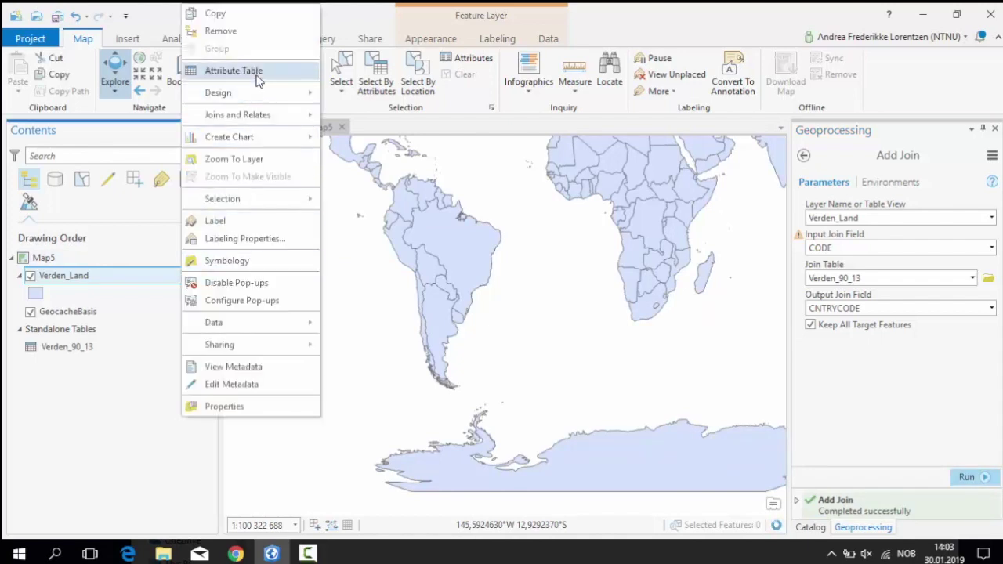
left_click(233, 71)
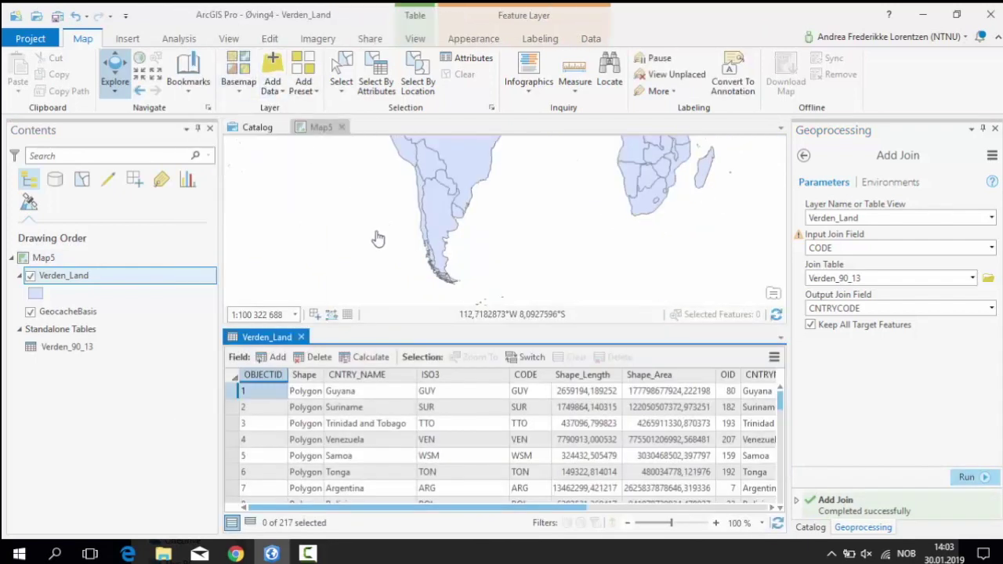
left_click_drag(496, 508, 750, 529)
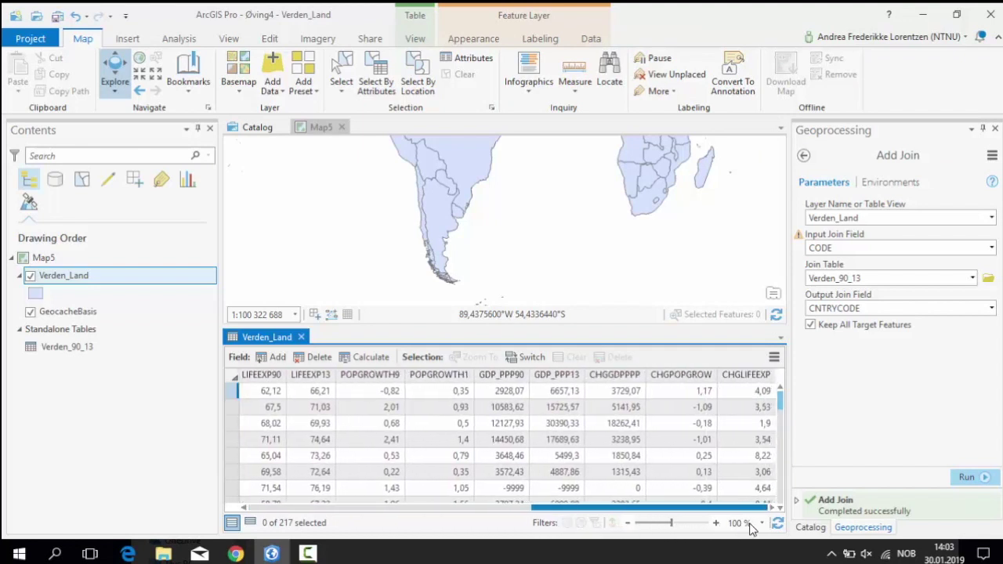
left_click(301, 337)
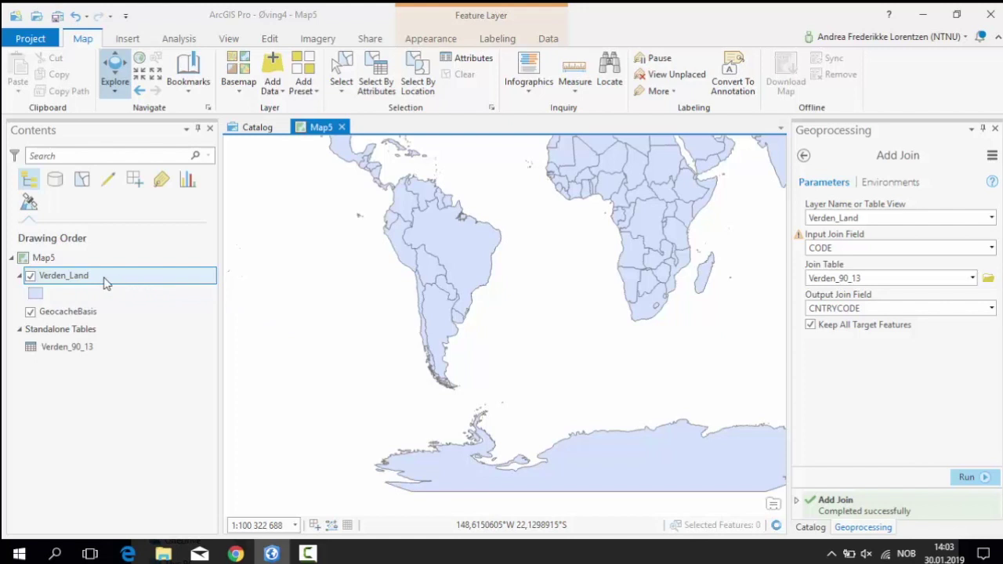
left_click(106, 284)
Start an Export Features of Verden_Land and browse into TemakartData.gdb for the output
right_click(106, 284)
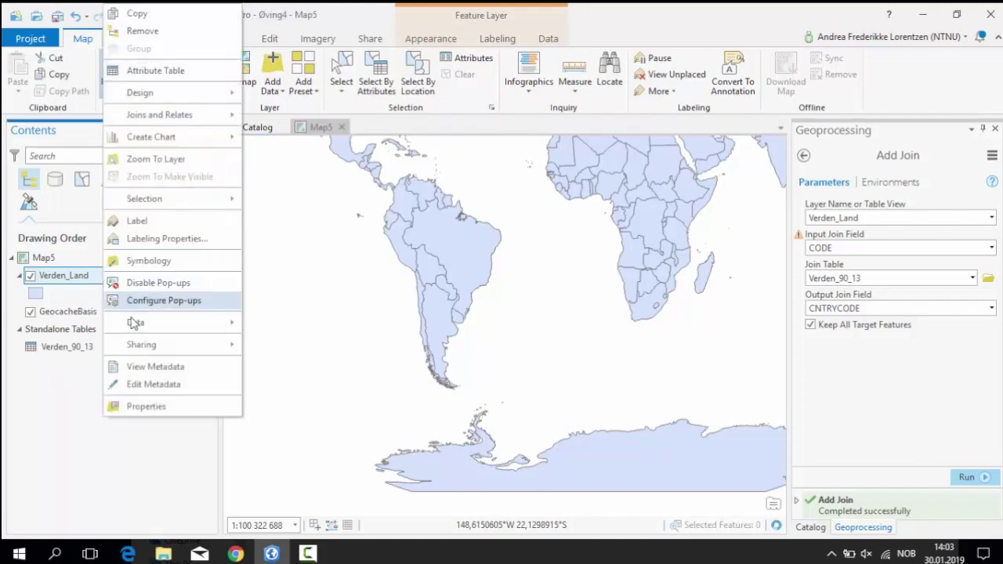
mouse_move(141, 329)
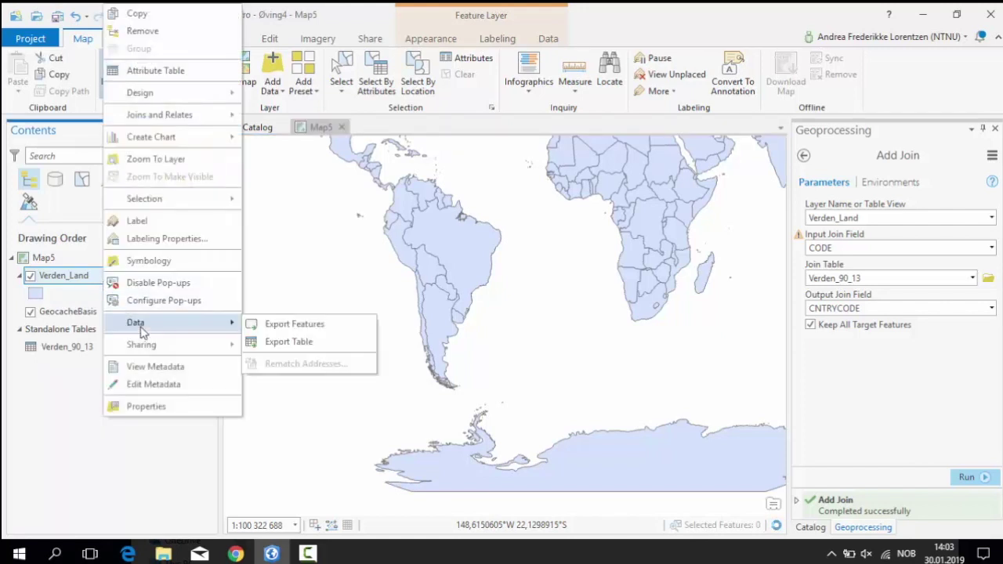
left_click(289, 324)
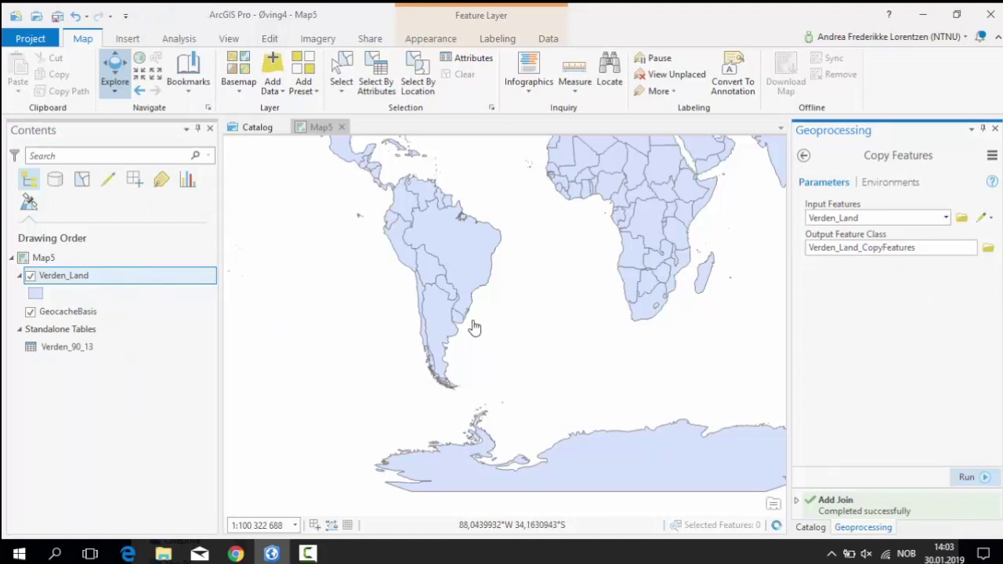
left_click(987, 249)
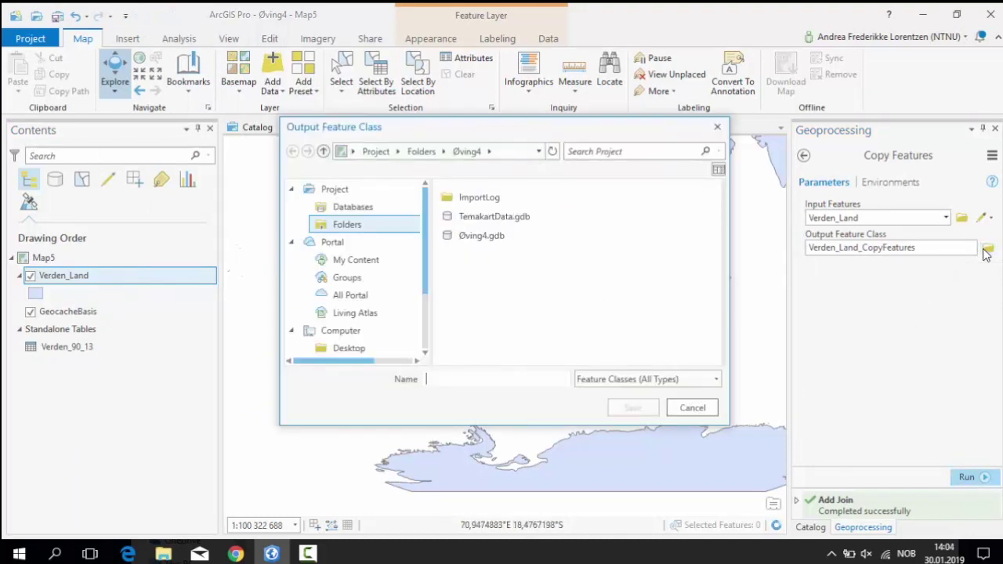
left_click(518, 219)
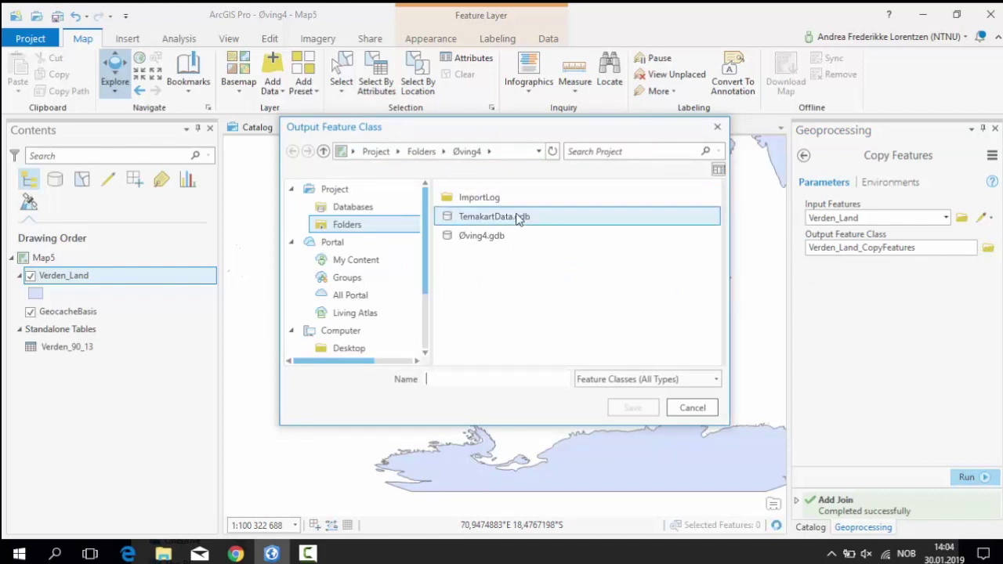
double_click(518, 219)
Name the output feature class Verden_land13 and save the location
left_click(465, 380)
type("Verdan")
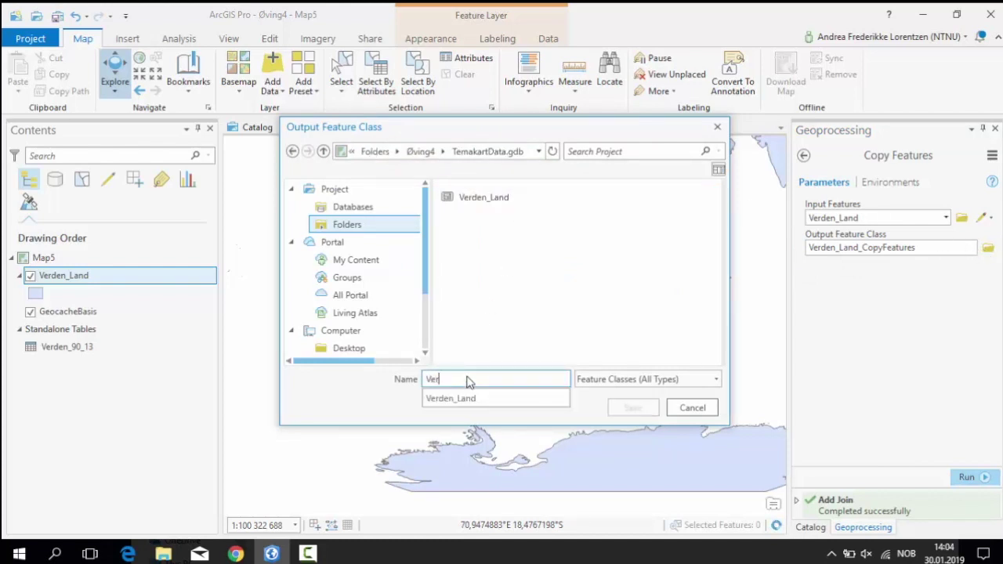
key("BackSpace")
key("BackSpace")
type("en_land13")
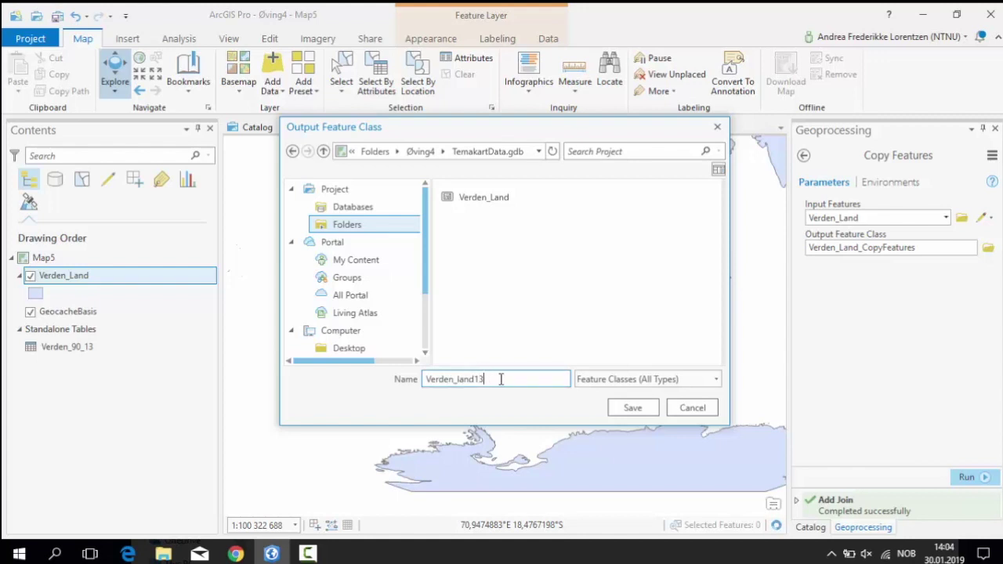
left_click(628, 408)
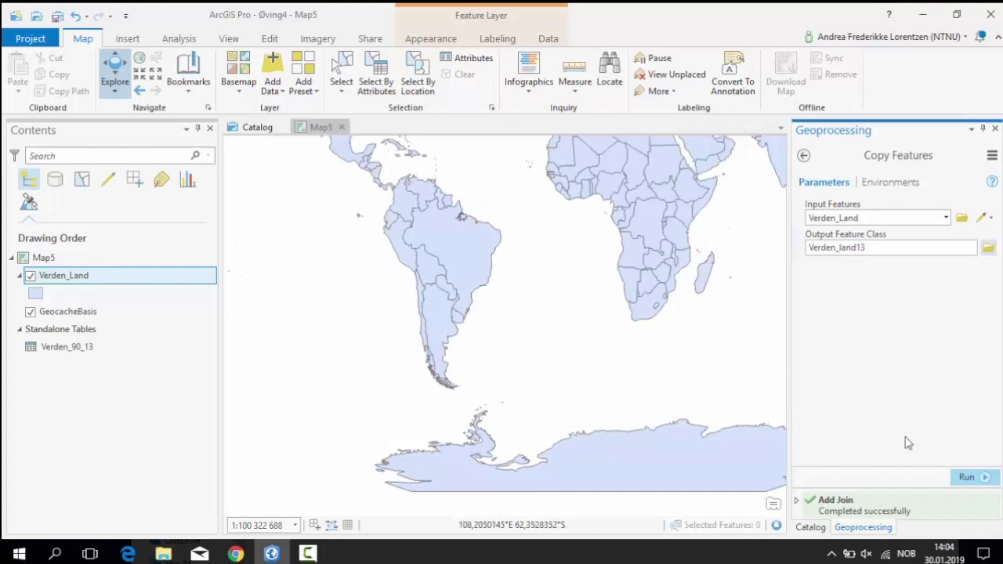
Run the export to create Verden_land13 and review its attribute table's joined statistics columns
left_click(976, 481)
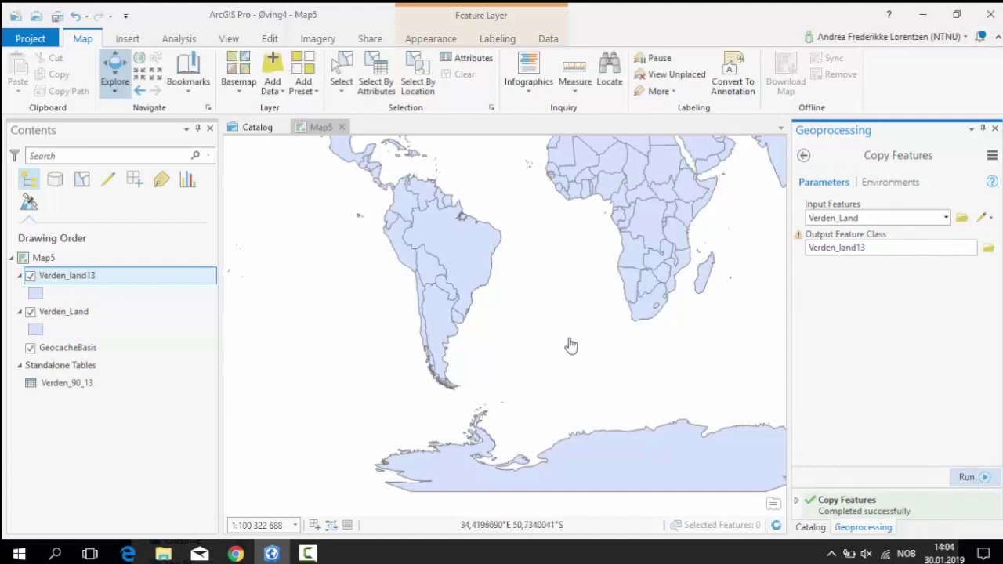
right_click(85, 279)
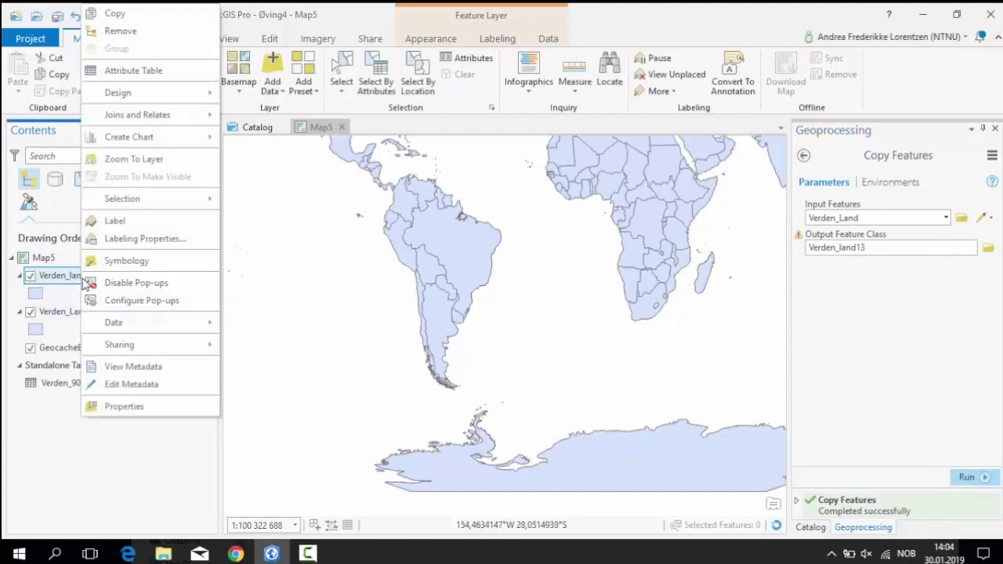
left_click(146, 77)
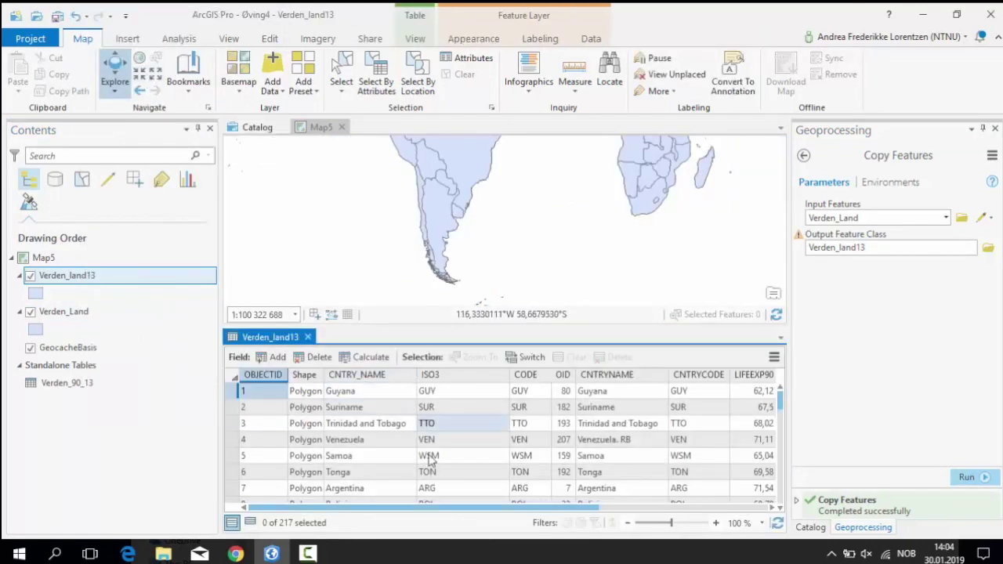
left_click_drag(457, 508, 407, 525)
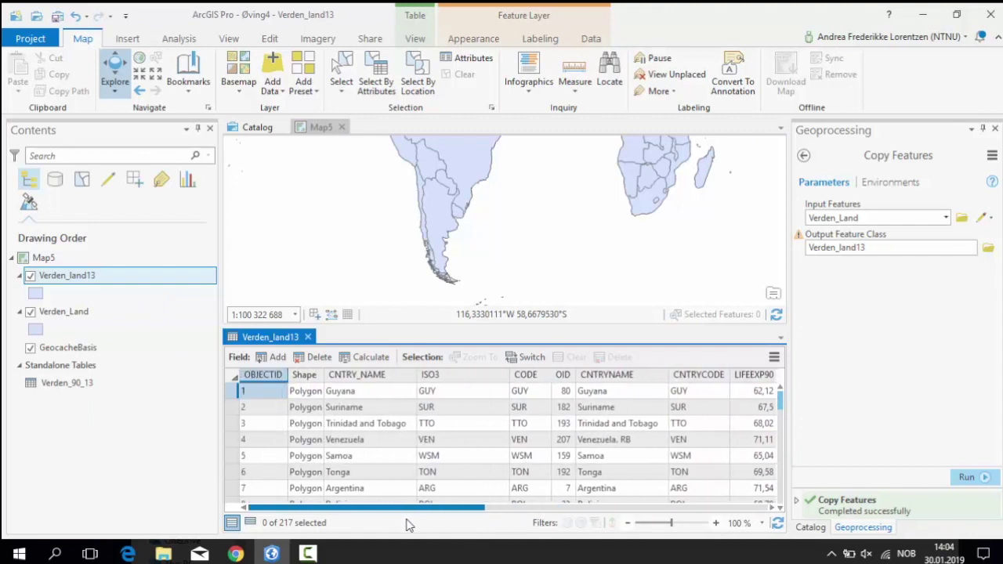
left_click(76, 317)
right_click(78, 323)
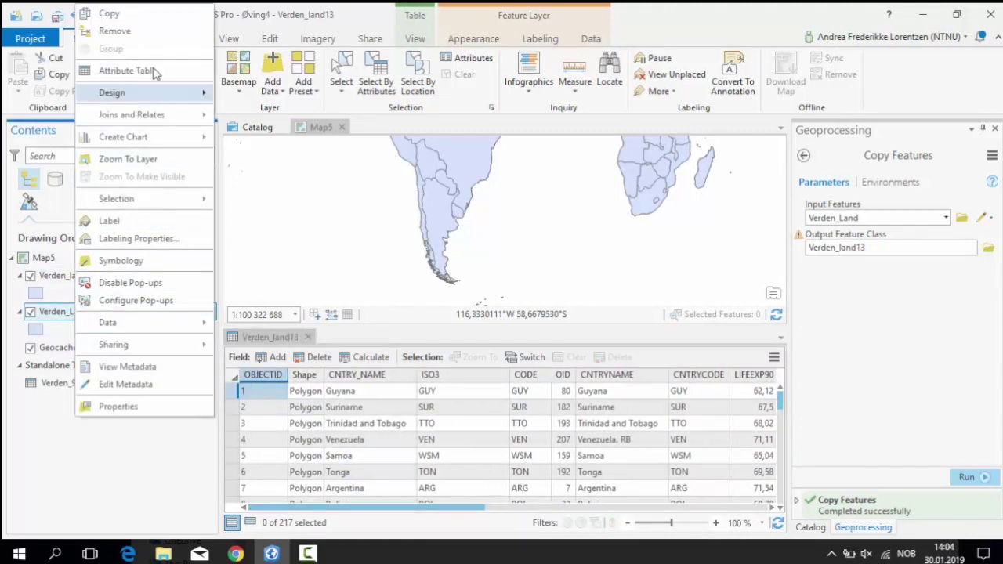